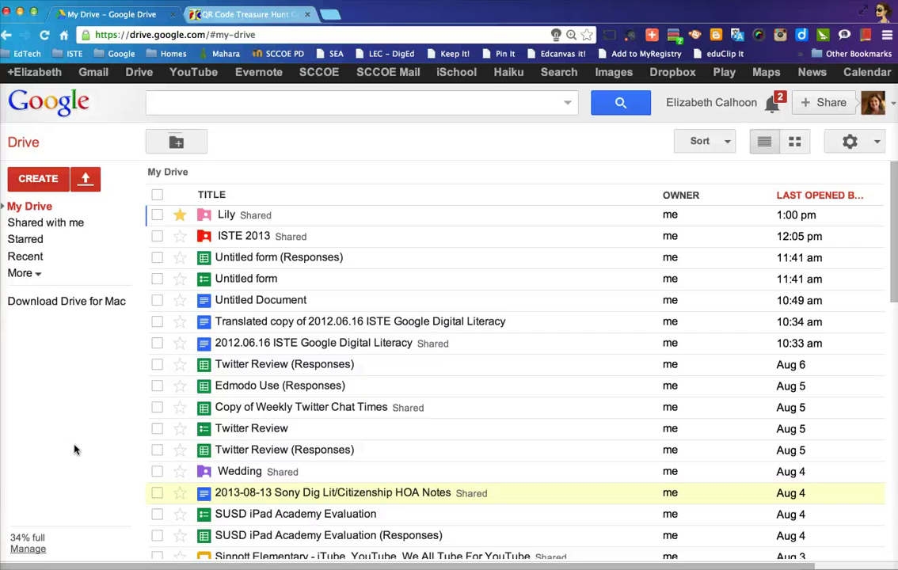
left_click(371, 110)
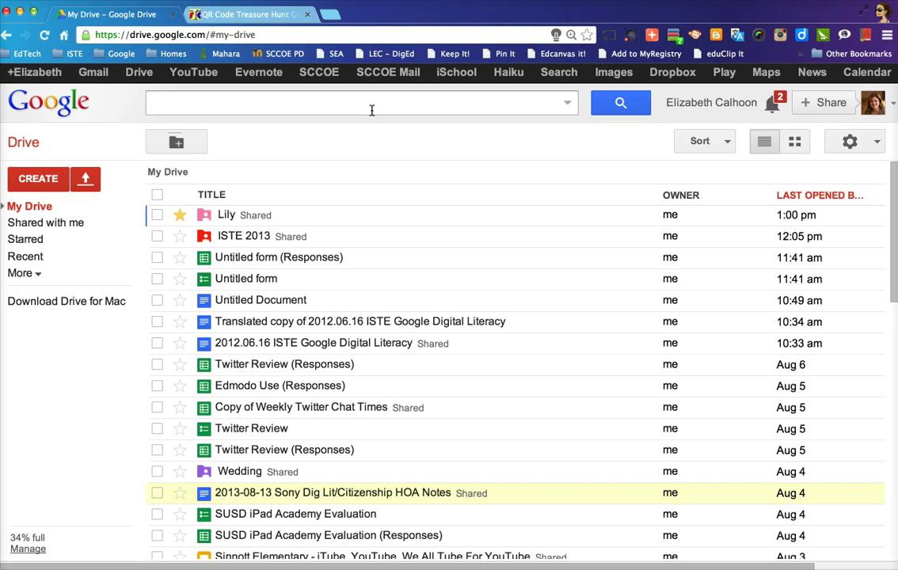
left_click(95, 209)
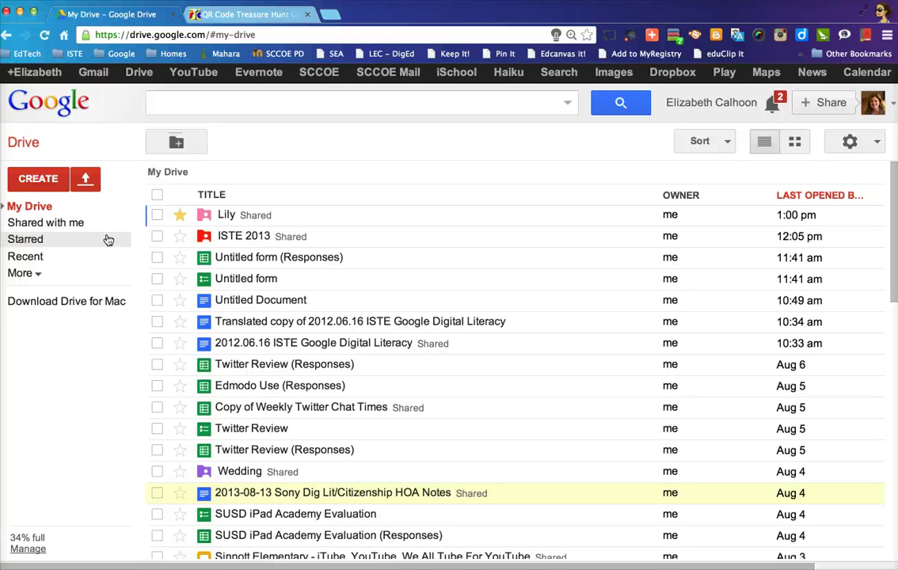
left_click(132, 72)
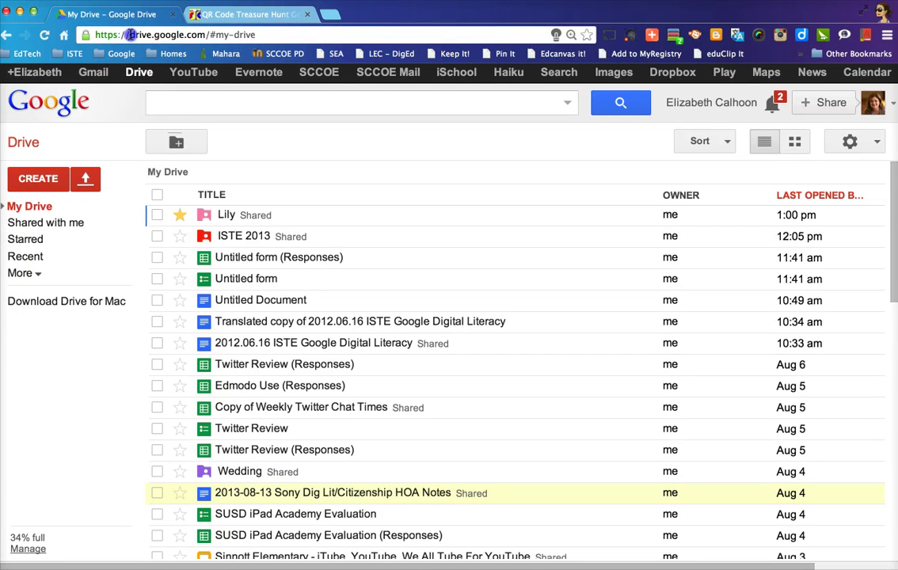
left_click_drag(130, 34, 207, 34)
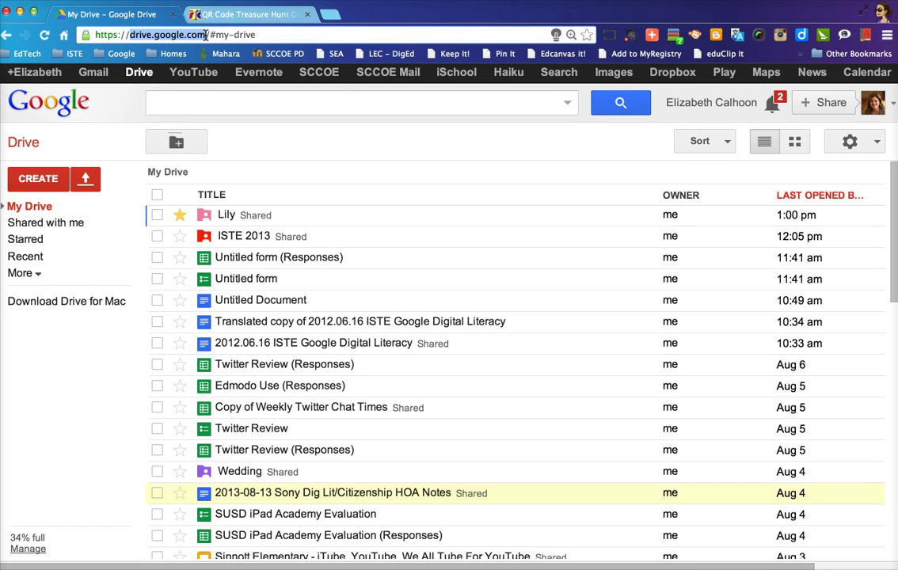
- Create a new form titled "My First Form / My Quiz" with the Birthday Balloons theme
left_click(45, 180)
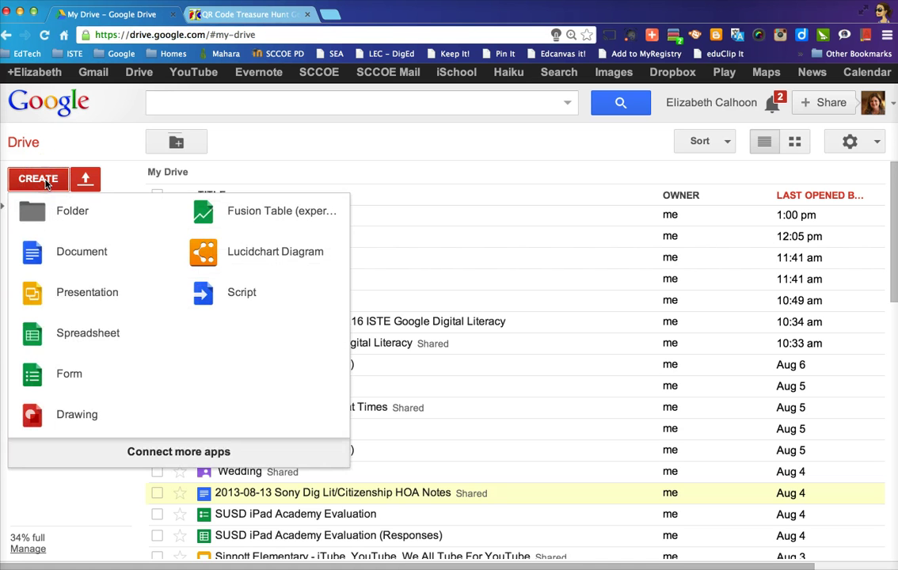
left_click(57, 374)
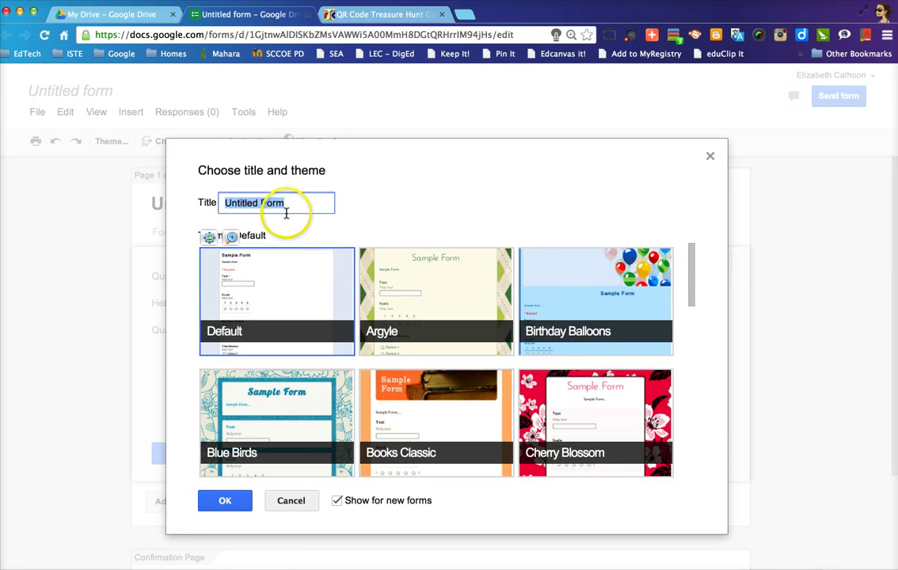
type("My First")
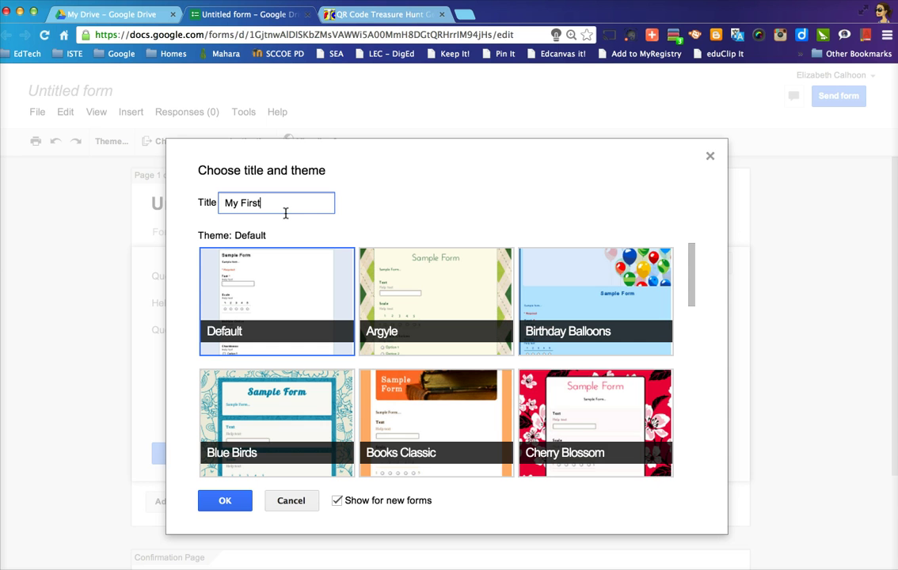
type(" Form / My Quiz")
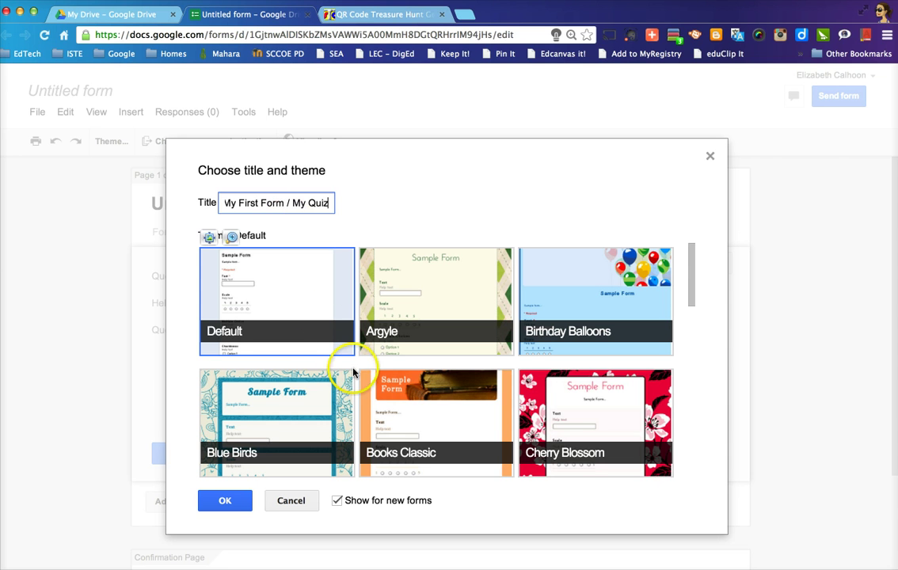
left_click(623, 268)
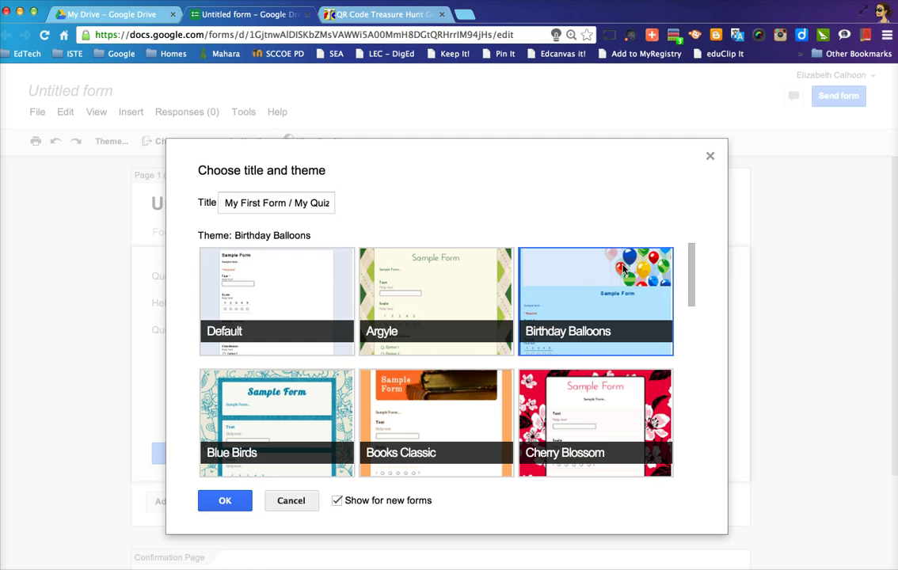
left_click(226, 502)
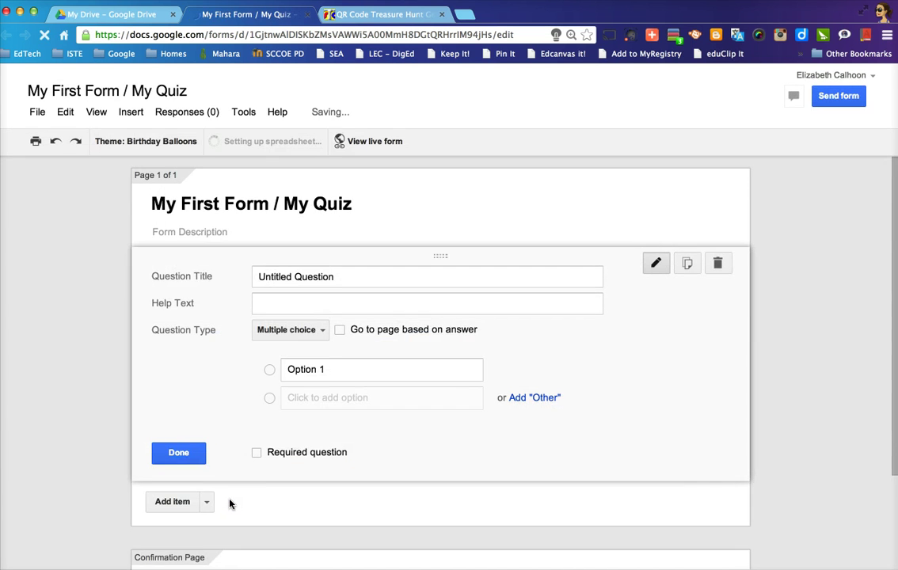
- Enter the form description "Welcome! Please complete this form!"
left_click(238, 445)
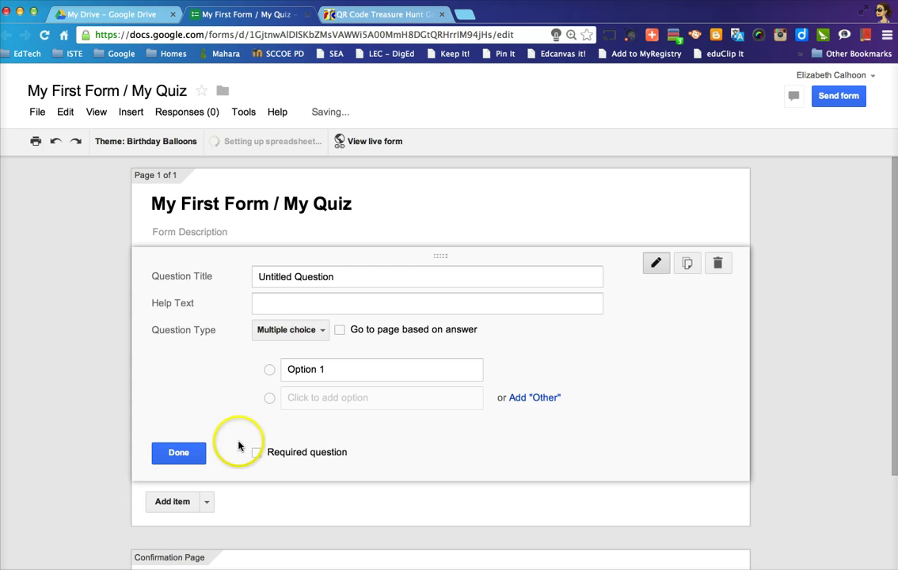
left_click(223, 234)
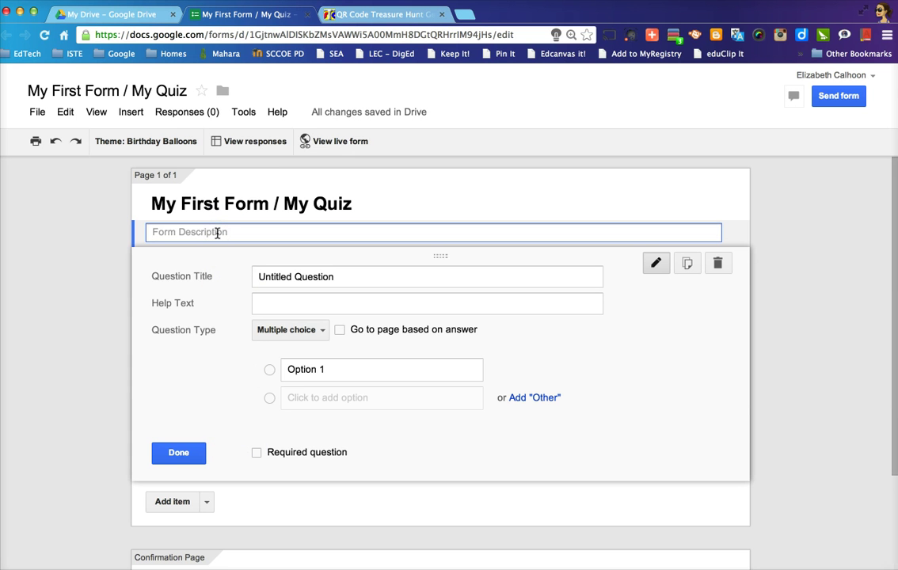
type("Welc")
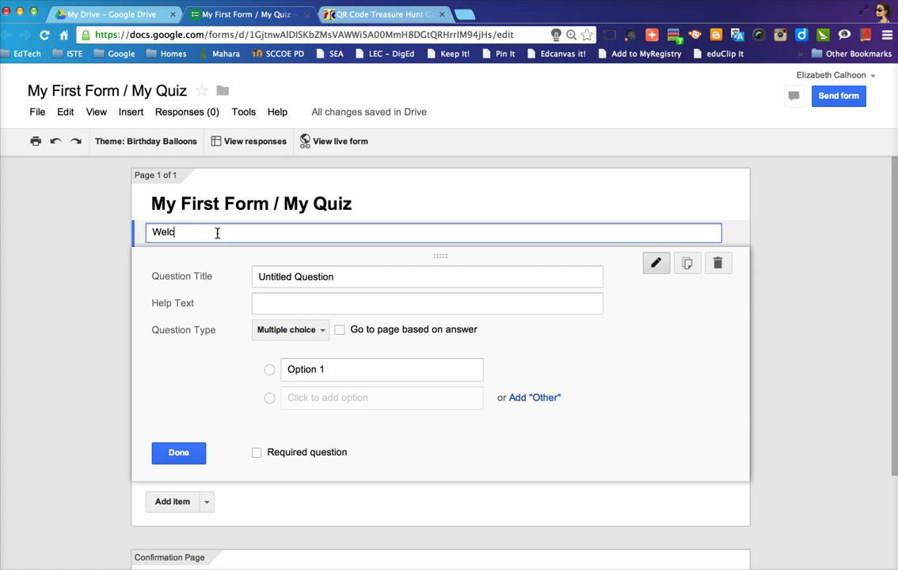
type("ome! Please complete this form!")
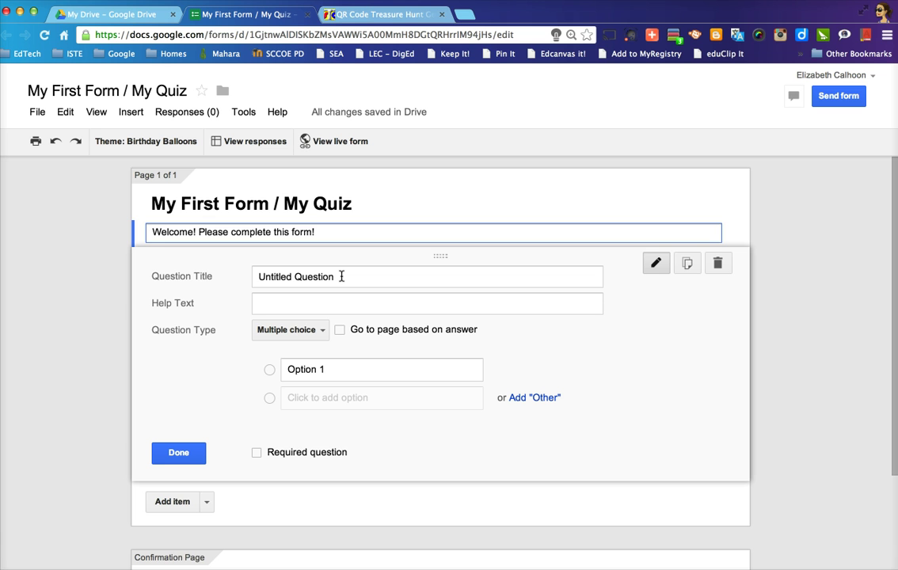
- Title the first question "I am underneath someone's chair in this room."
left_click(341, 276)
key("super+a")
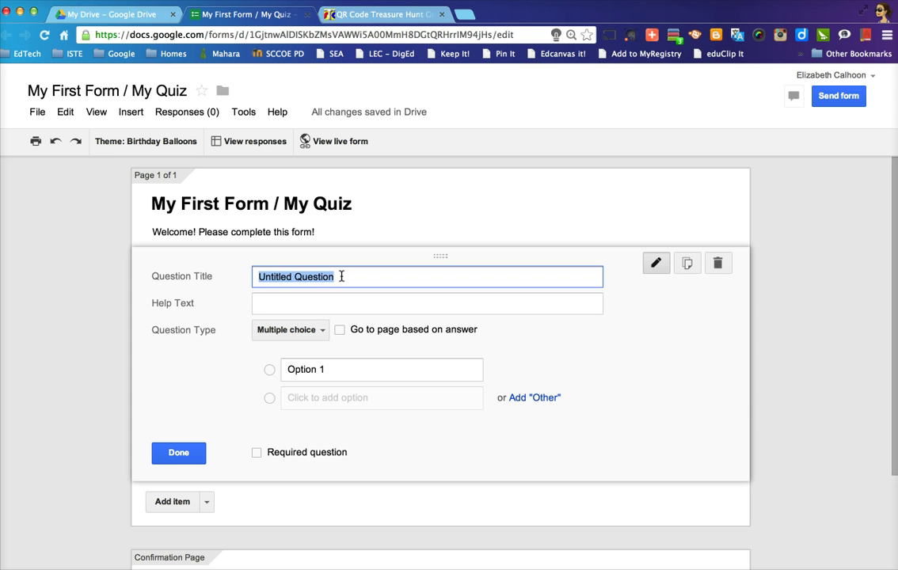
type("I am underneath")
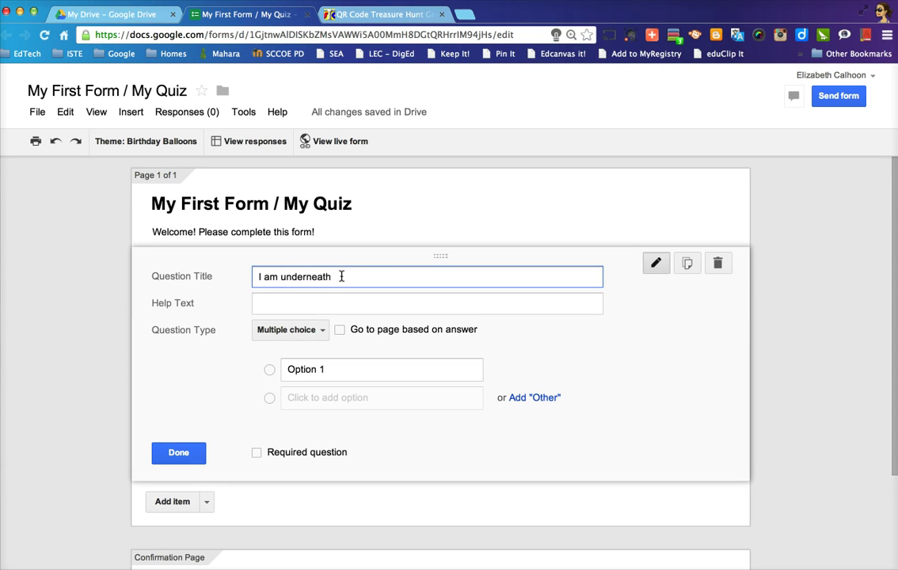
type(" someone's chair in this ")
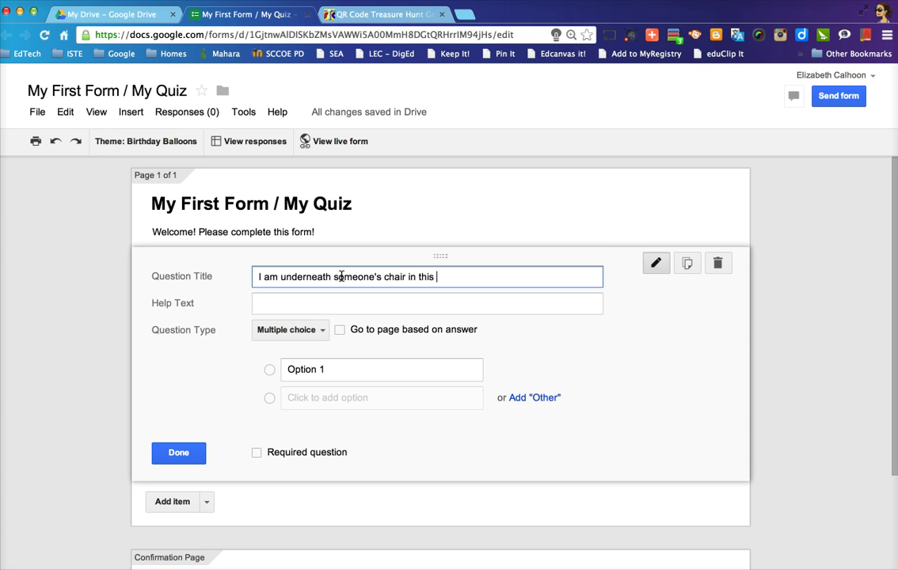
type("room.")
- Give the first question the help text "Please write the answer to the question below."
left_click(384, 306)
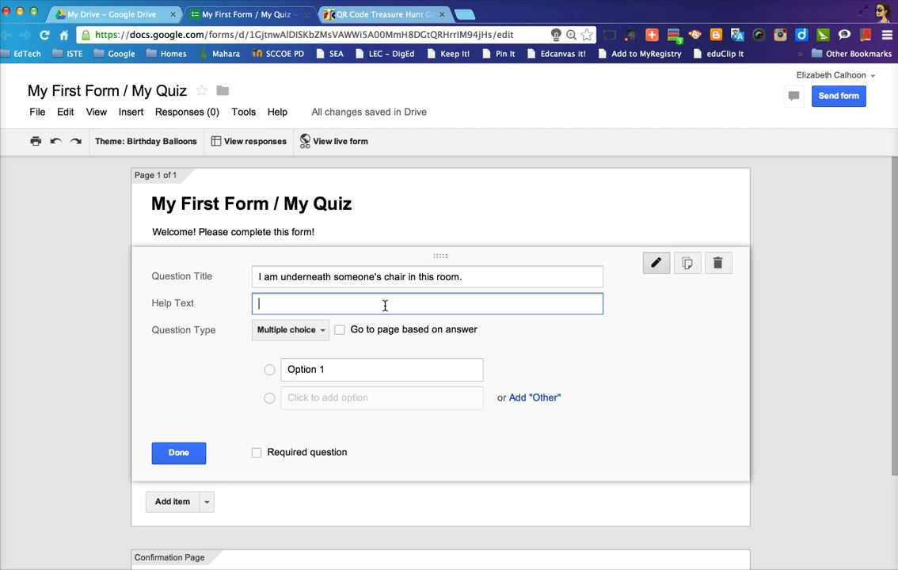
type("Please write teh answer to ")
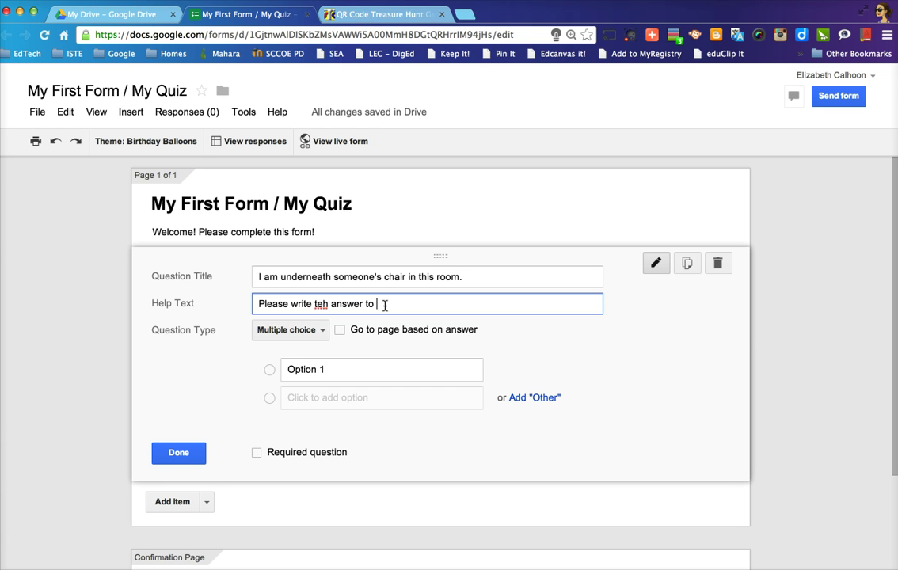
type("the question below.")
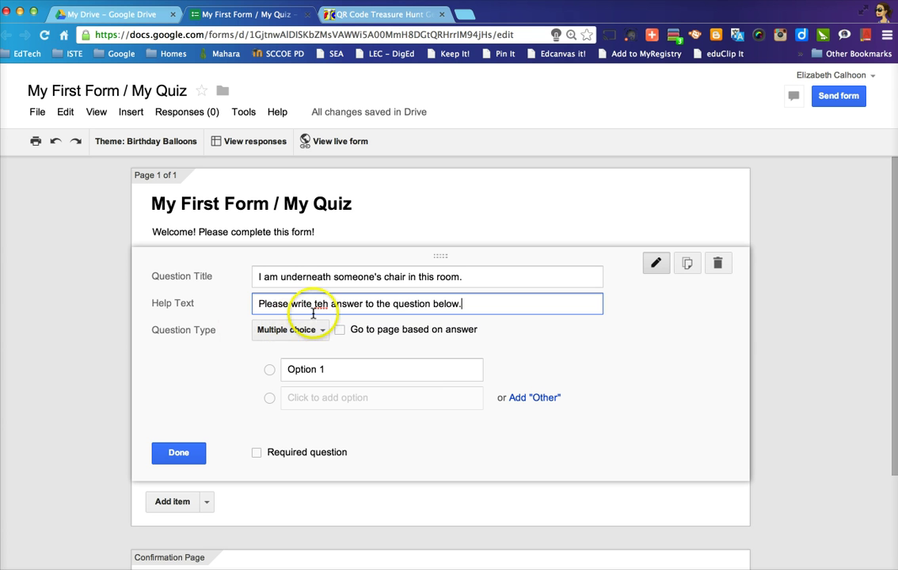
left_click(325, 303)
key("BackSpace")
key("BackSpace")
type("he")
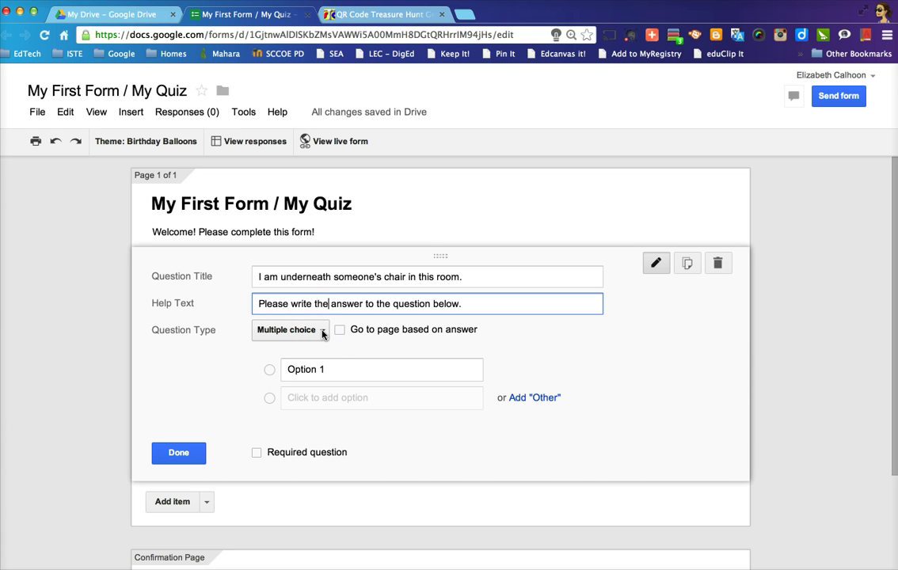
- Change the first question's type to Text and finish editing the question
left_click(322, 332)
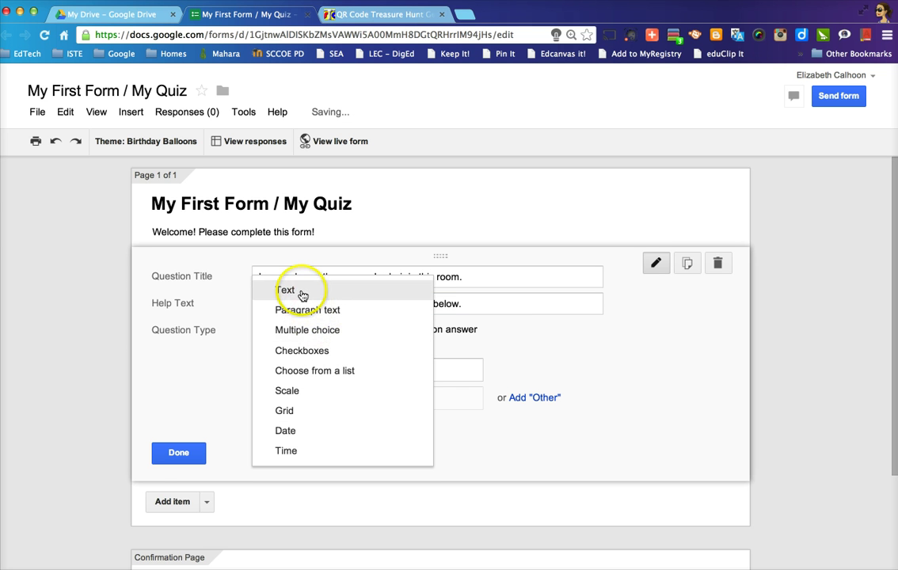
left_click(301, 291)
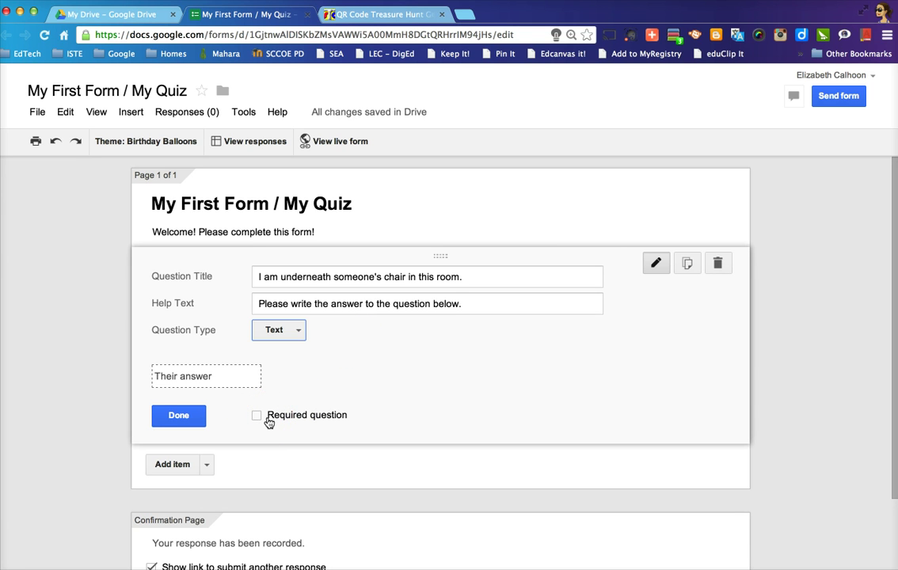
left_click(190, 416)
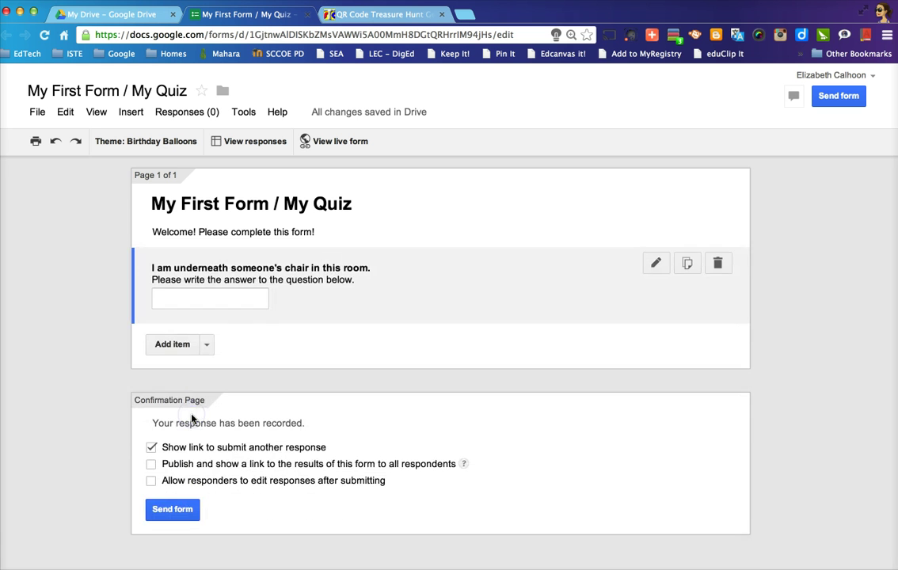
left_click(198, 377)
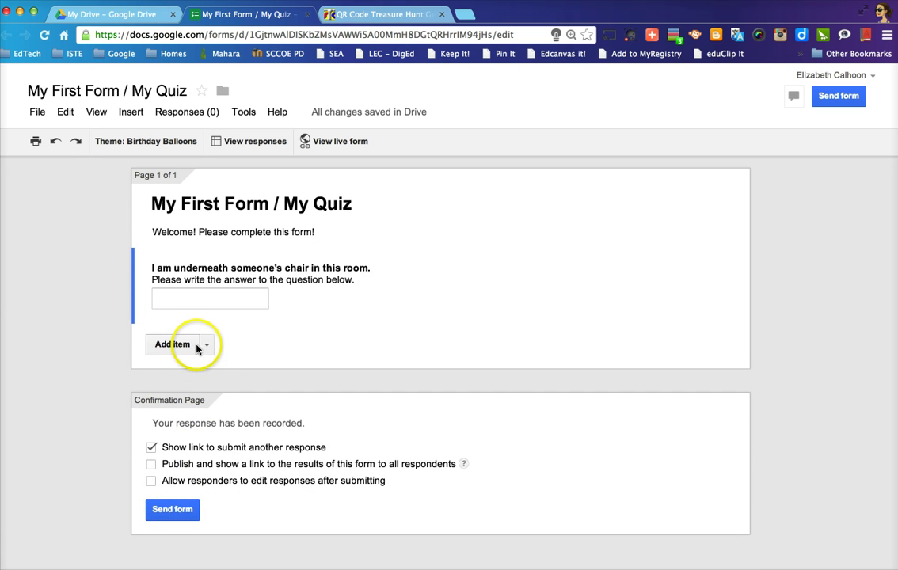
- Add a blank text question below the first one, and delete it again
left_click(206, 346)
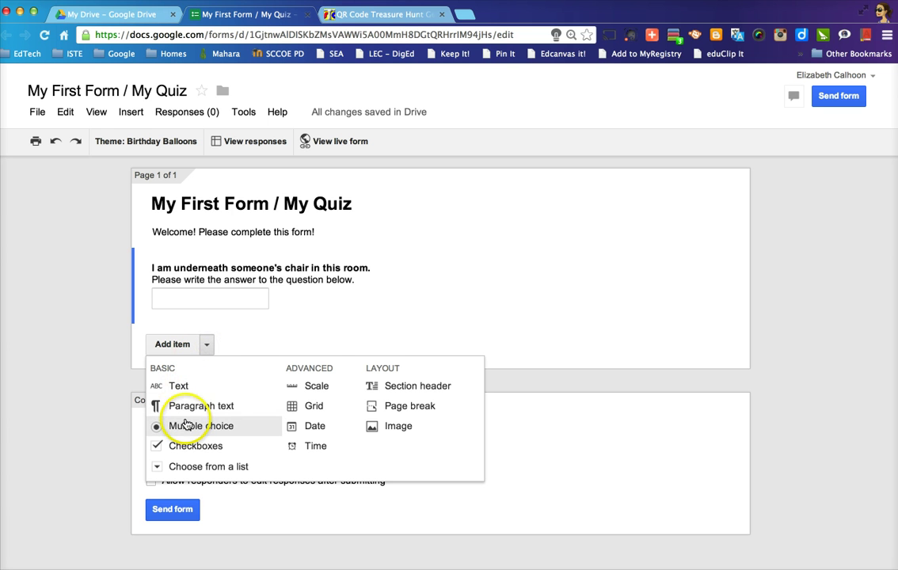
left_click(205, 345)
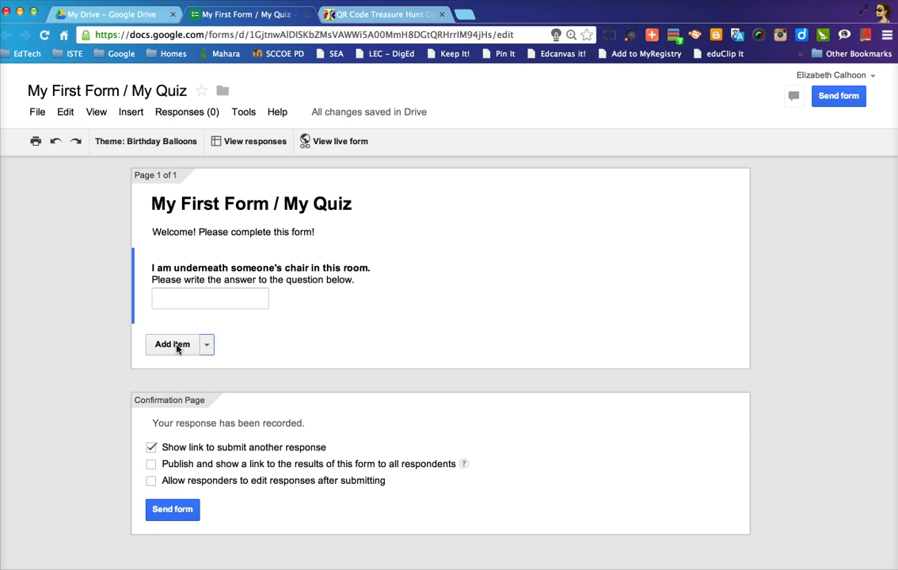
left_click(175, 346)
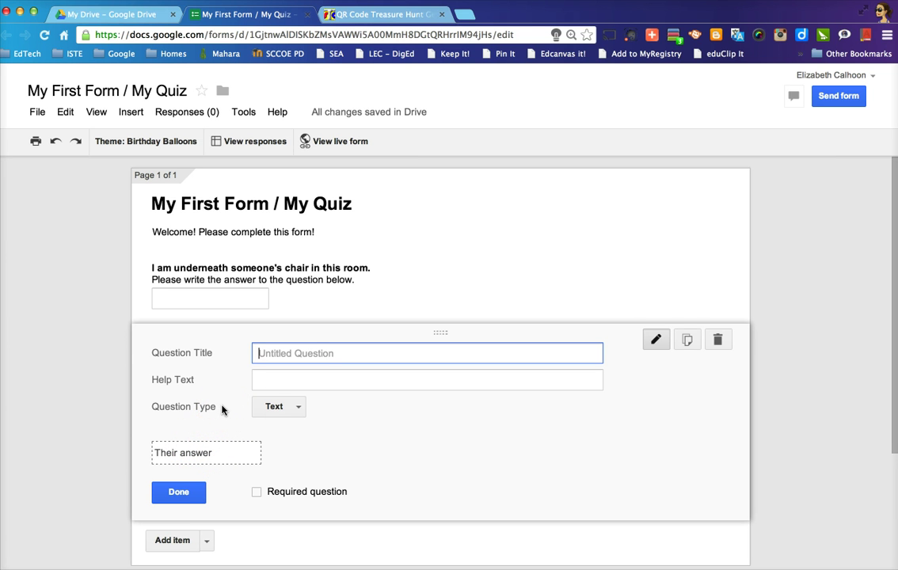
left_click(717, 341)
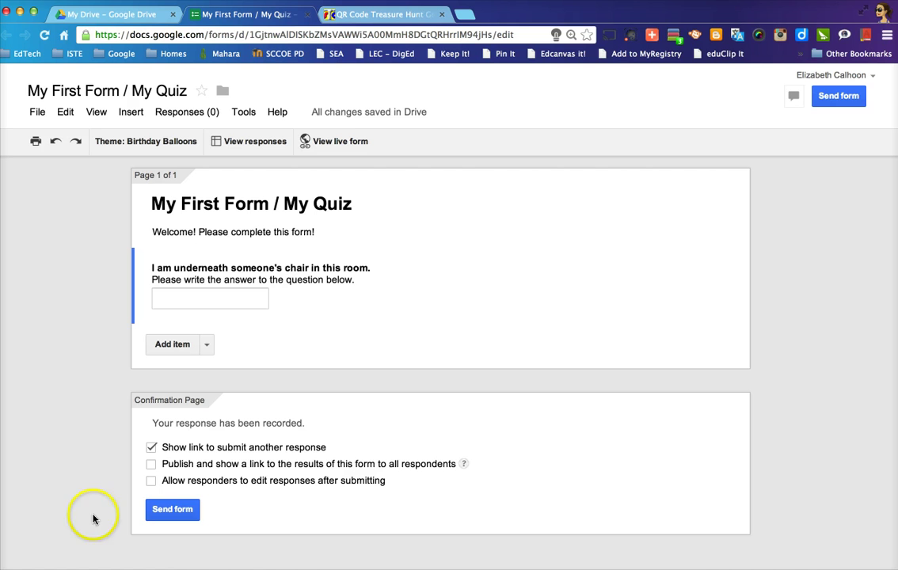
- Copy the form's shareable link from the send form options and close them
left_click(169, 511)
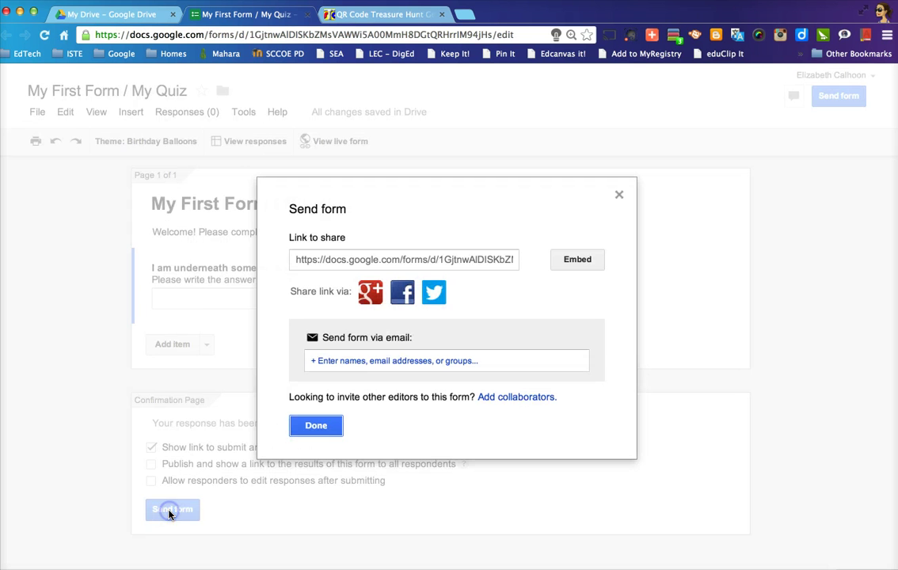
left_click(406, 259)
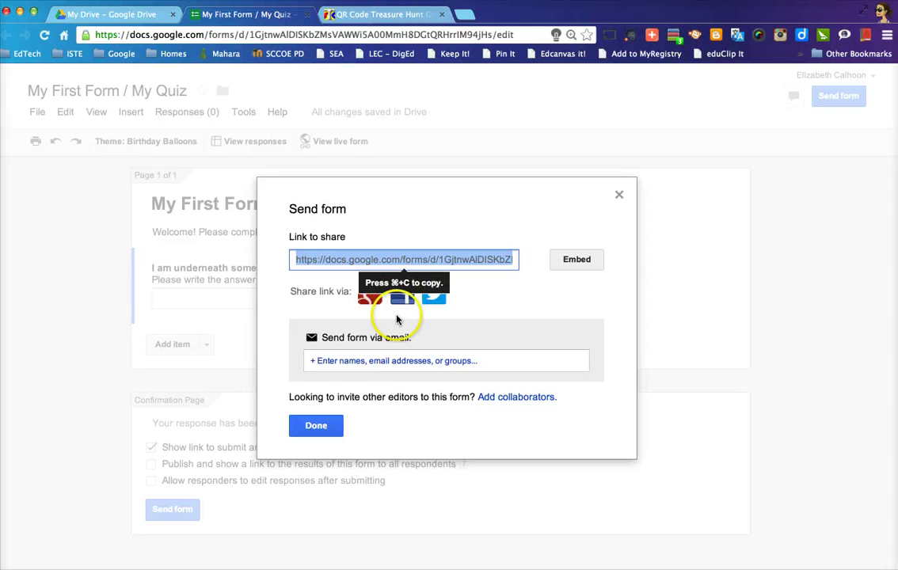
key("super+c")
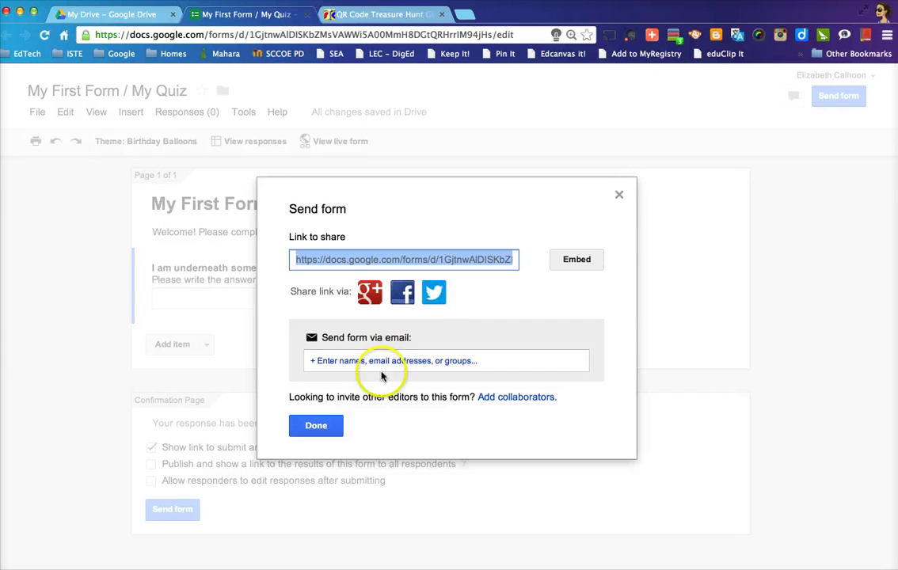
left_click(328, 425)
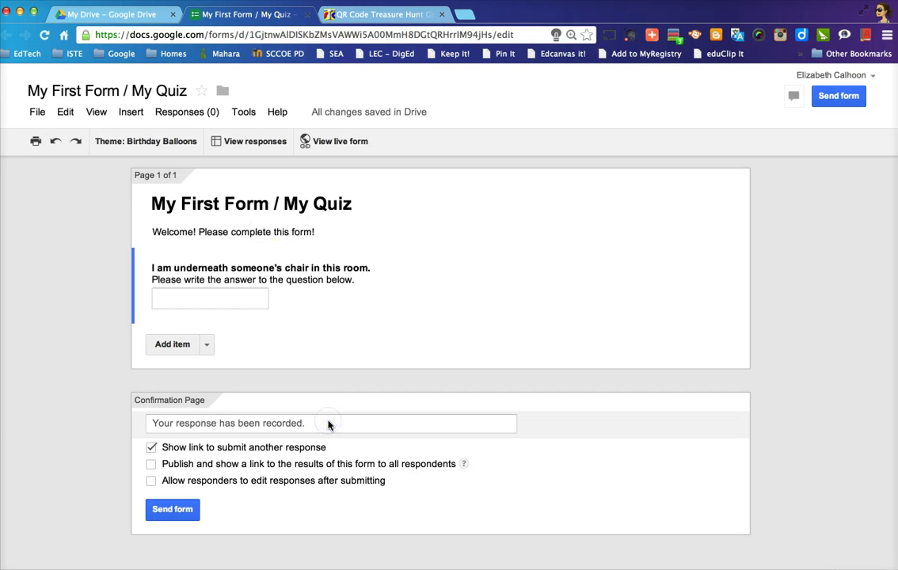
- Set the response destination to a new spreadsheet named "My First Form / My Quiz (Responses)" and open the form's responses
left_click(190, 113)
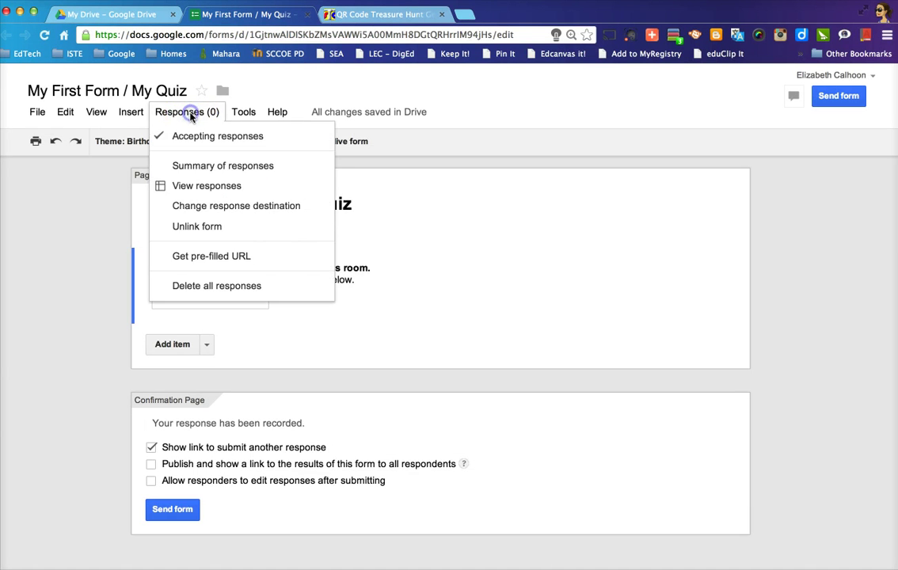
left_click(198, 209)
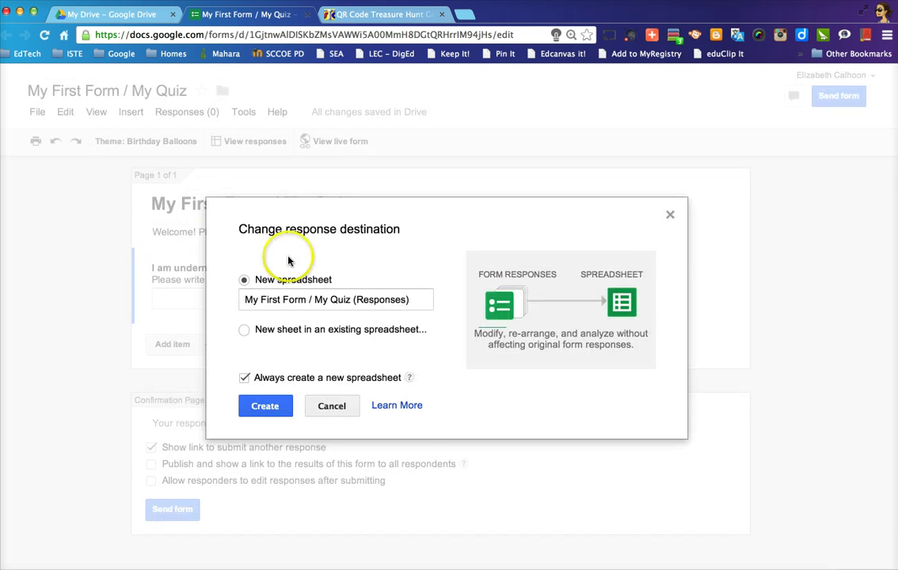
left_click(260, 407)
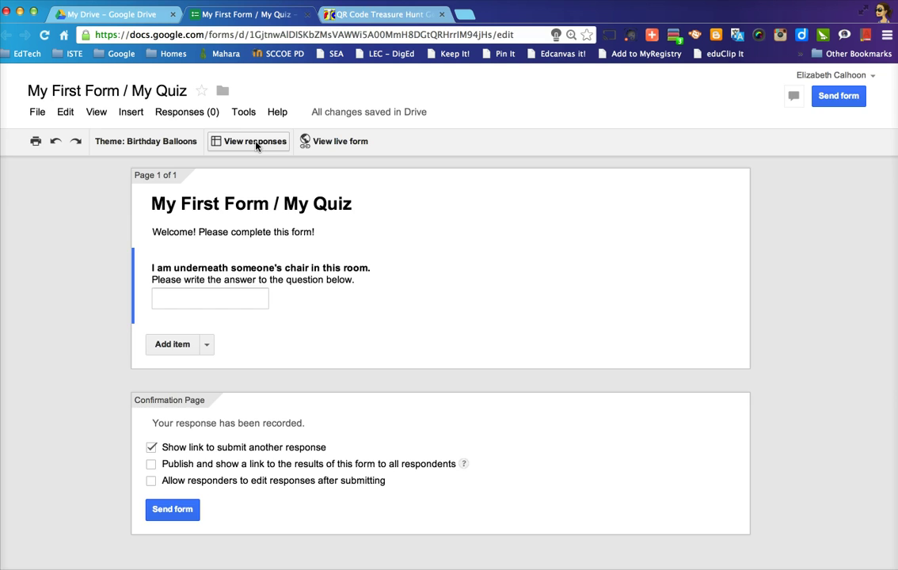
left_click(256, 144)
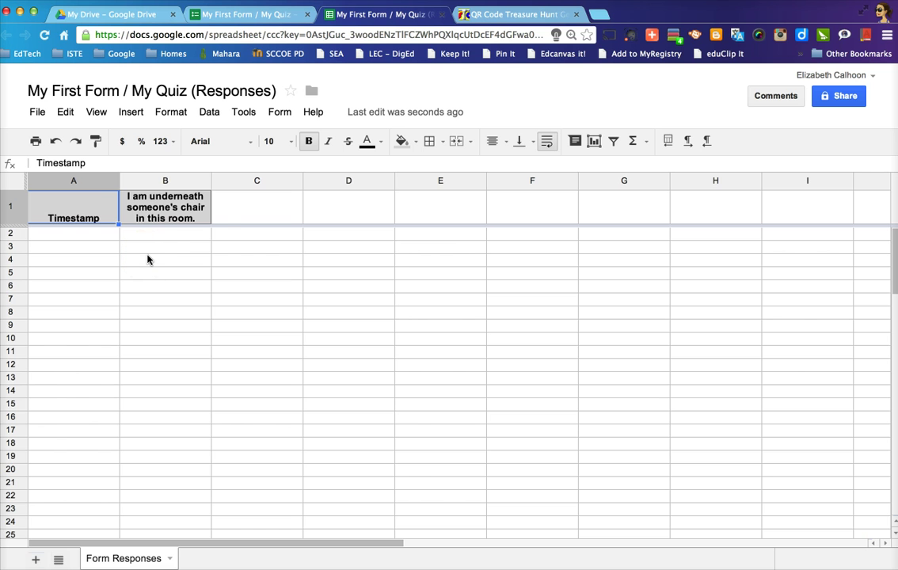
- Switch to Google Drive and move the first-listed "My First Form / My Quiz (Responses)" spreadsheet in My Drive to the trash
left_click(127, 15)
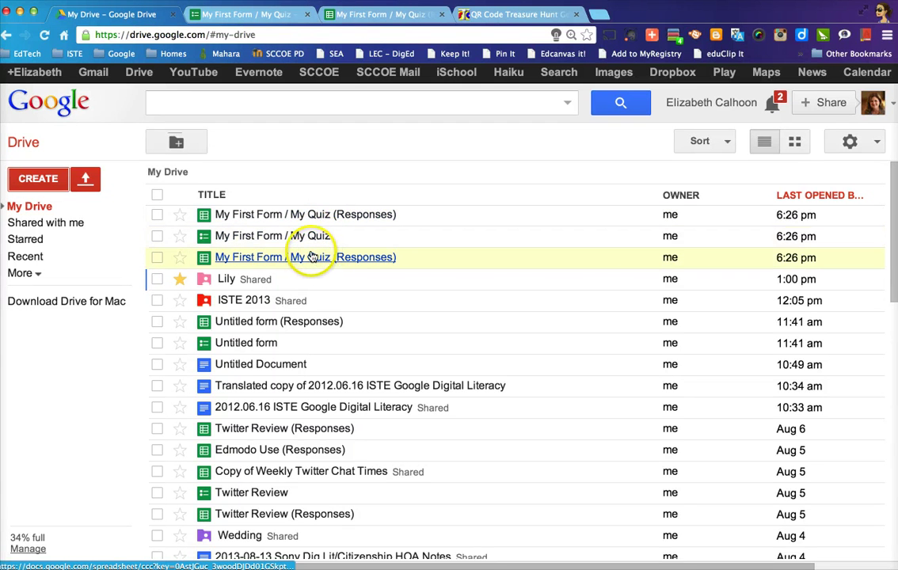
left_click(158, 215)
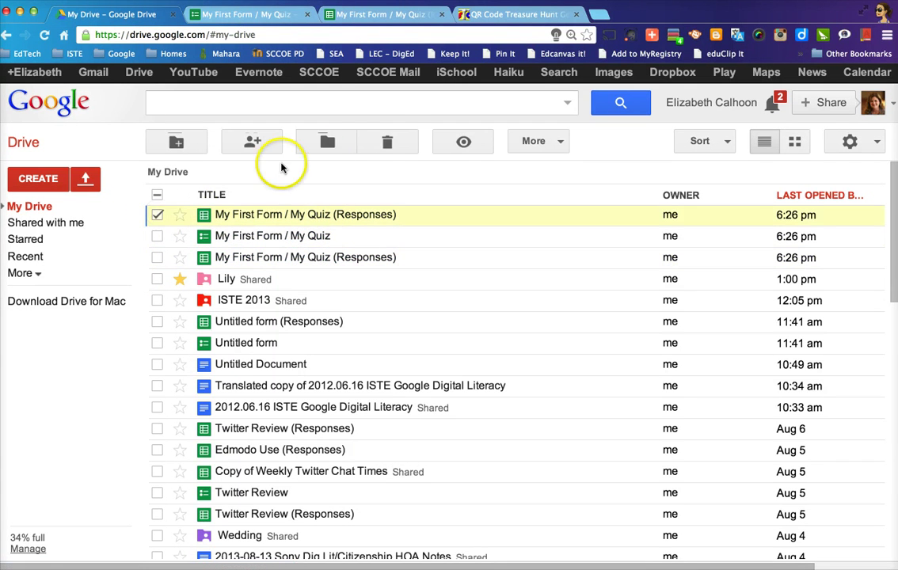
left_click(386, 141)
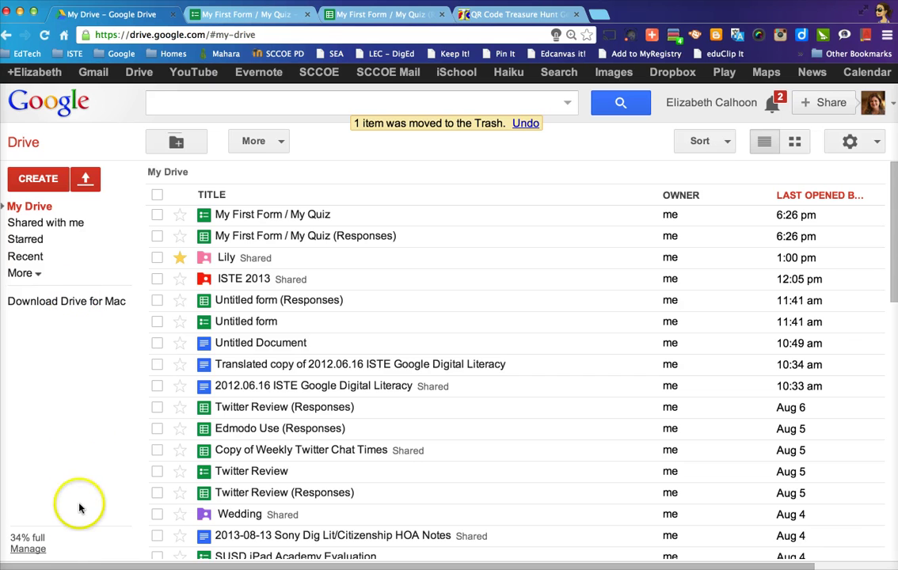
mouse_move(71, 553)
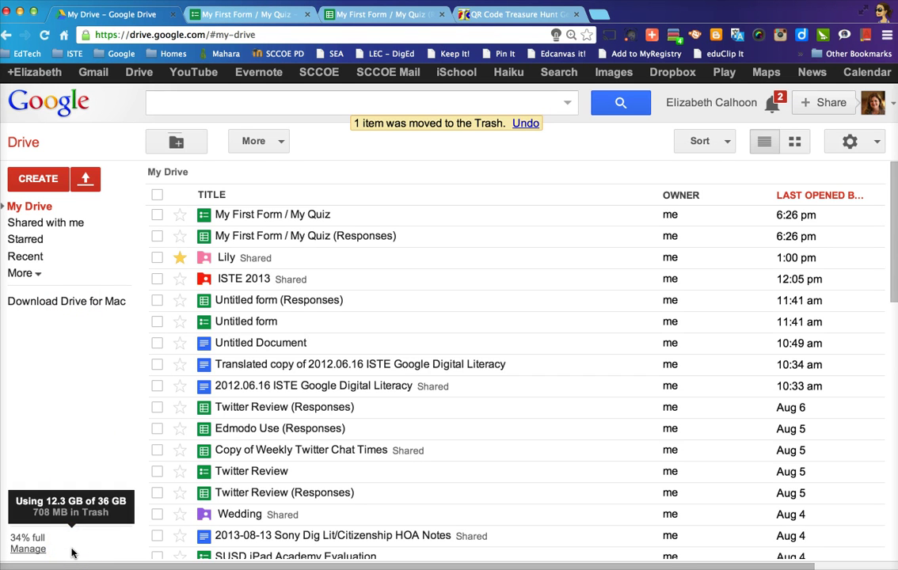